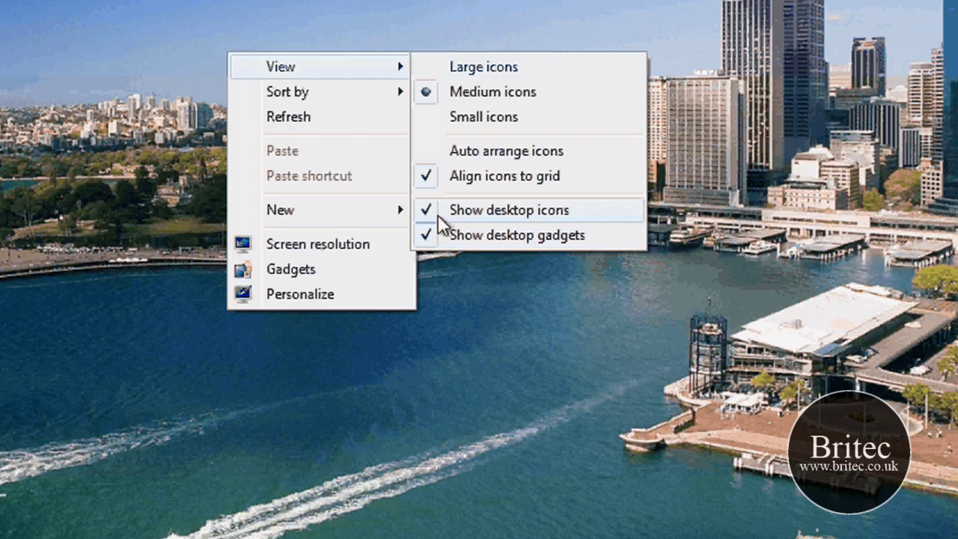
# Dismiss the desktop menu, open the Documents library and show its Organize commands.
pyautogui.click(442, 211)
pyautogui.rightClick(253, 160)
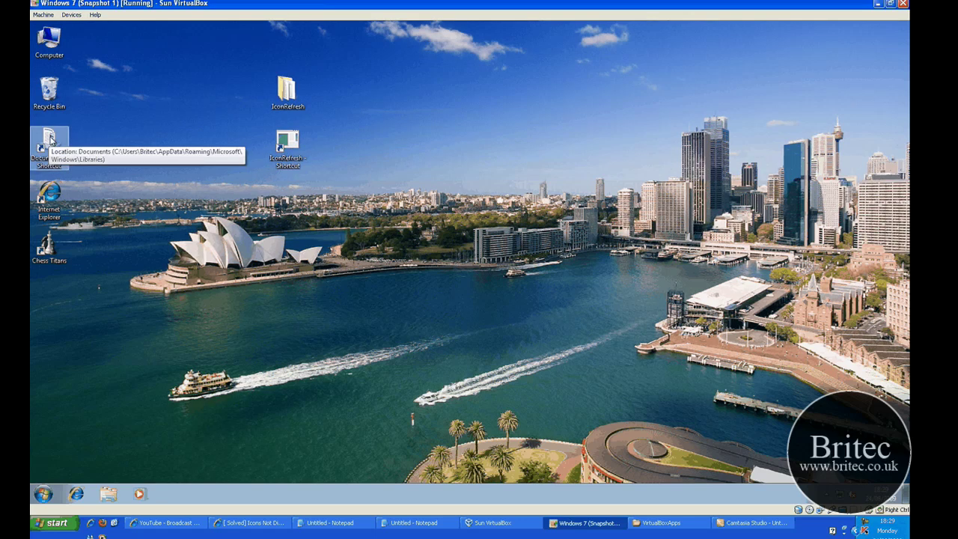
pyautogui.doubleClick(50, 139)
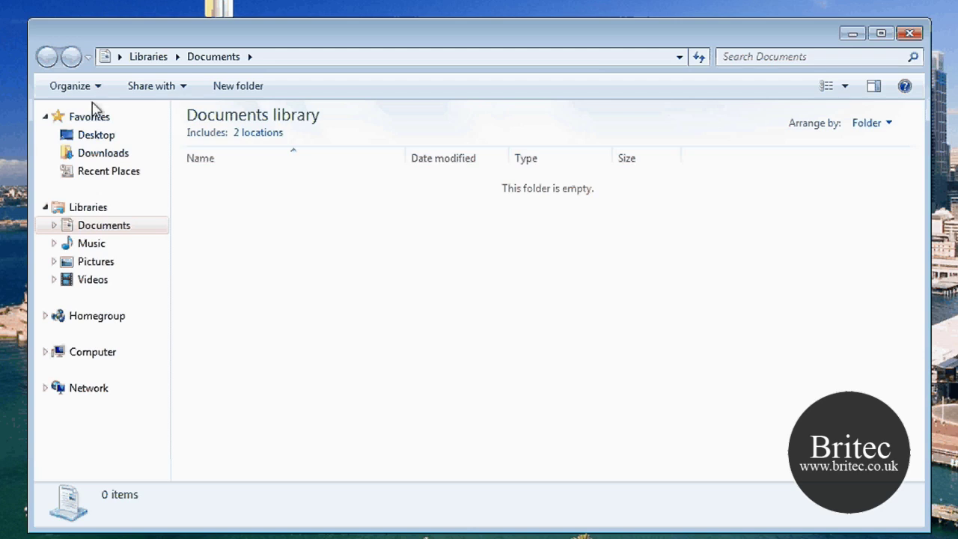
pyautogui.click(75, 86)
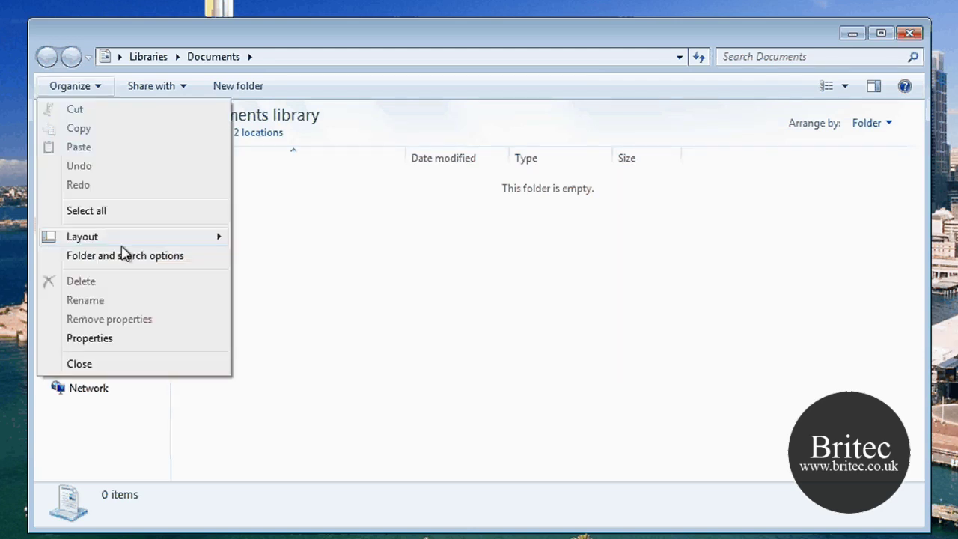
# In Folder Options' View settings, select 'Show hidden files, folders, and drives' and close the dialog.
pyautogui.click(118, 258)
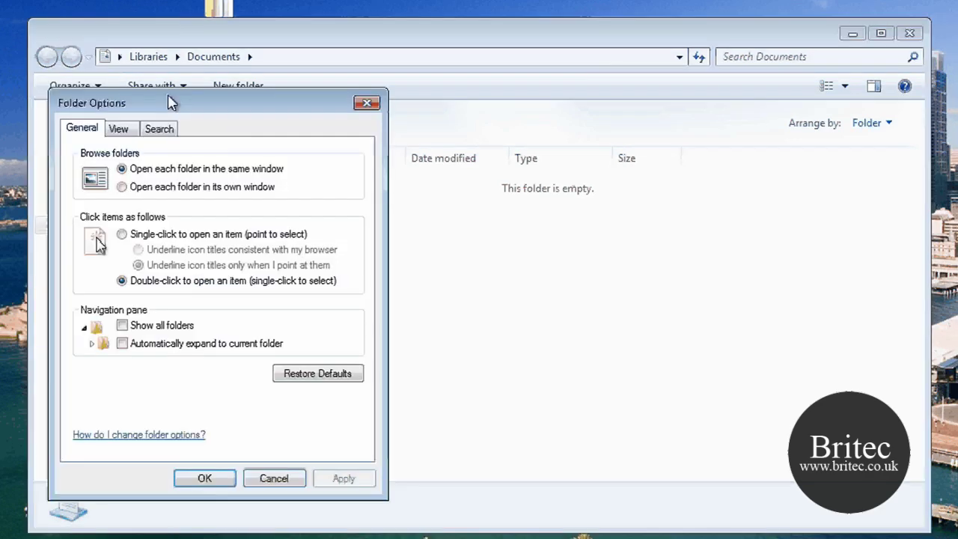
pyautogui.moveTo(169, 104); pyautogui.dragTo(432, 107)
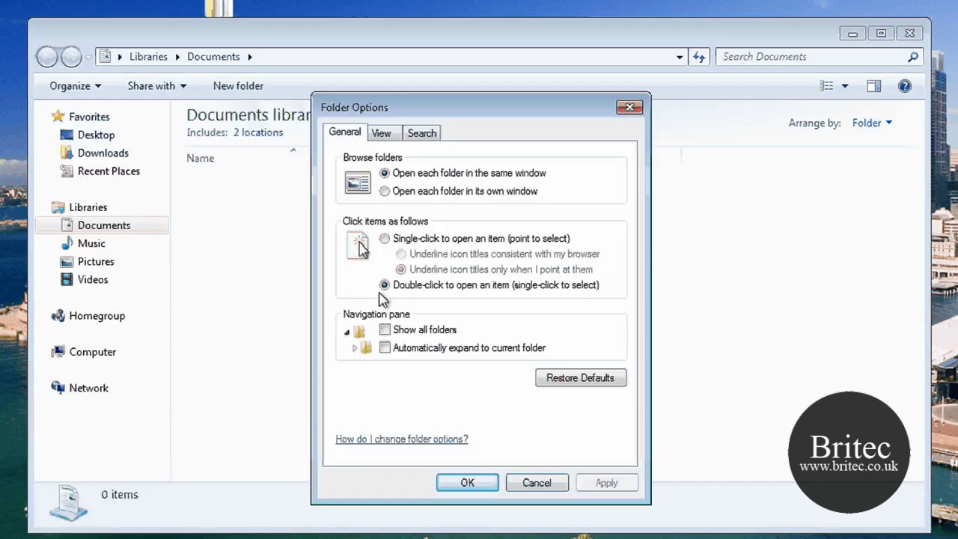
pyautogui.hotkey('ctrl', 'Tab')
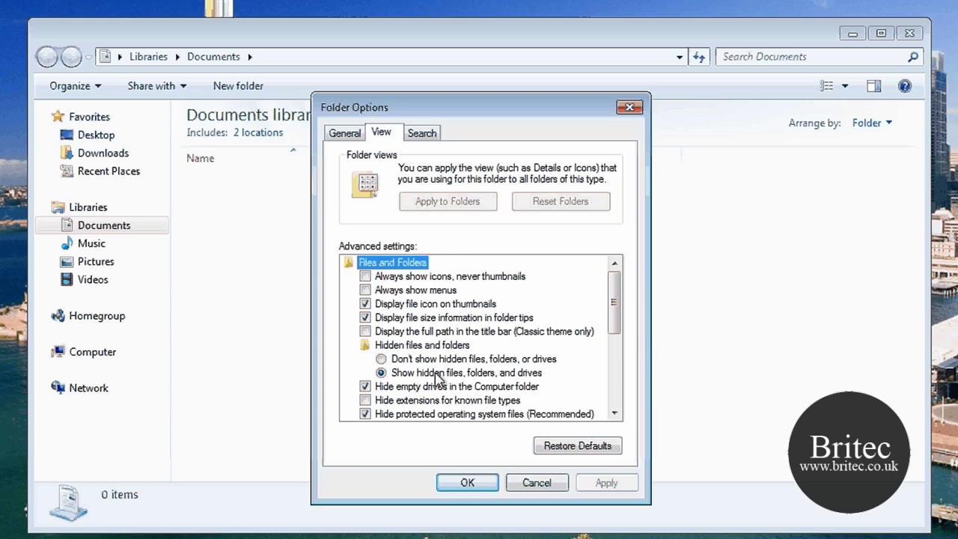
pyautogui.click(381, 359)
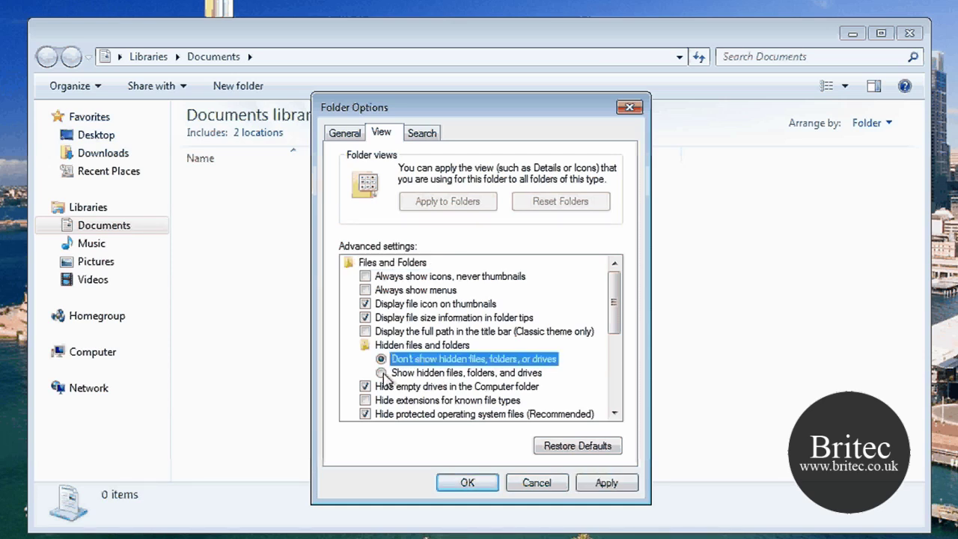
pyautogui.click(382, 373)
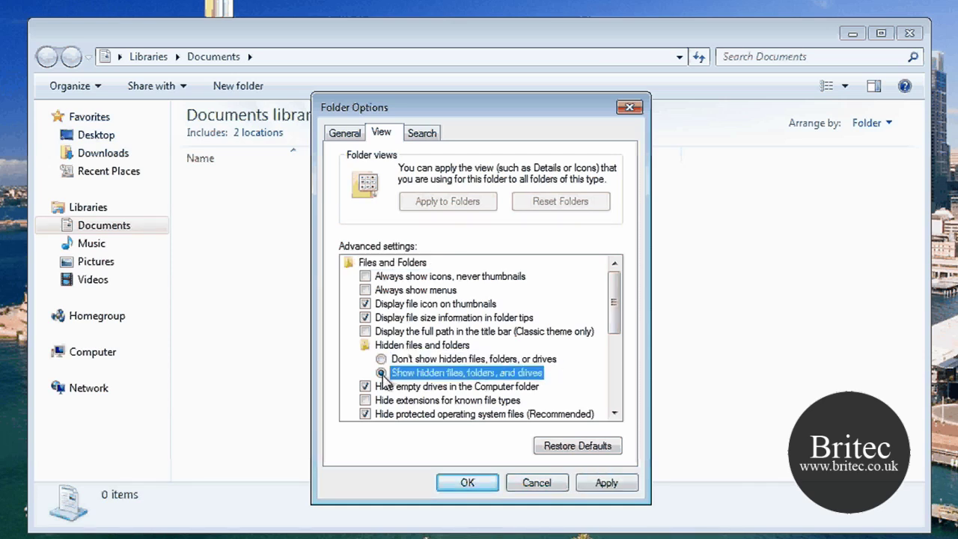
pyautogui.click(536, 485)
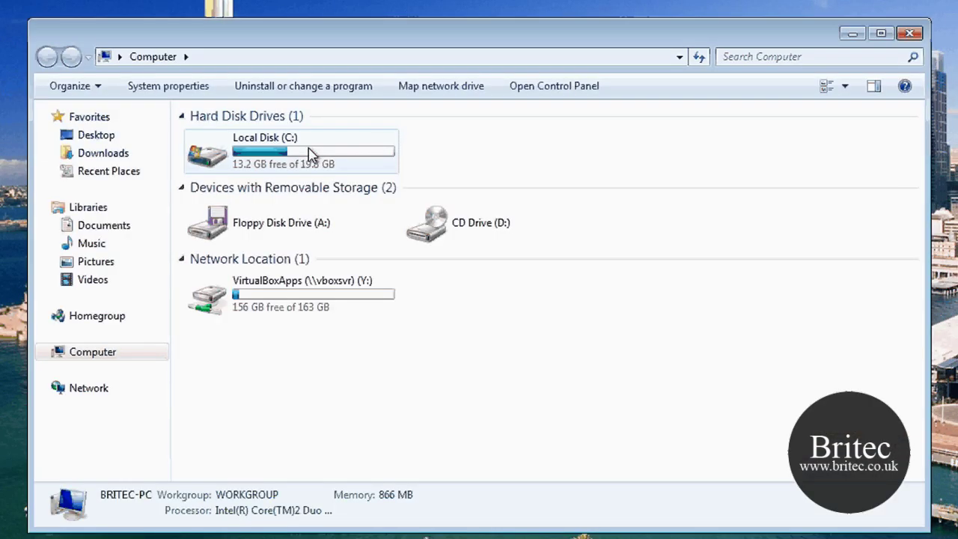
# Browse Local Disk (C:) > Users > your profile > AppData > Local to reach IconCache.db.
pyautogui.doubleClick(312, 155)
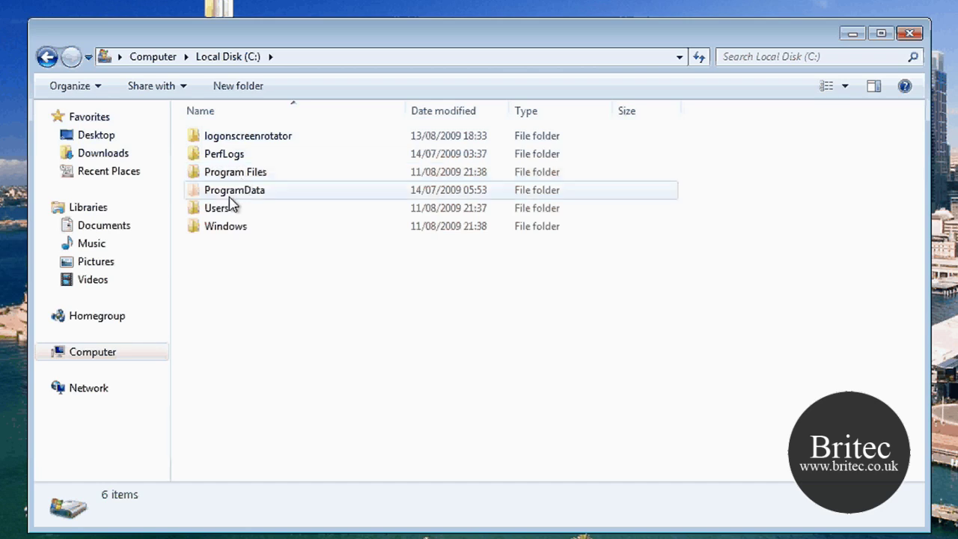
pyautogui.click(226, 210)
pyautogui.doubleClick(227, 209)
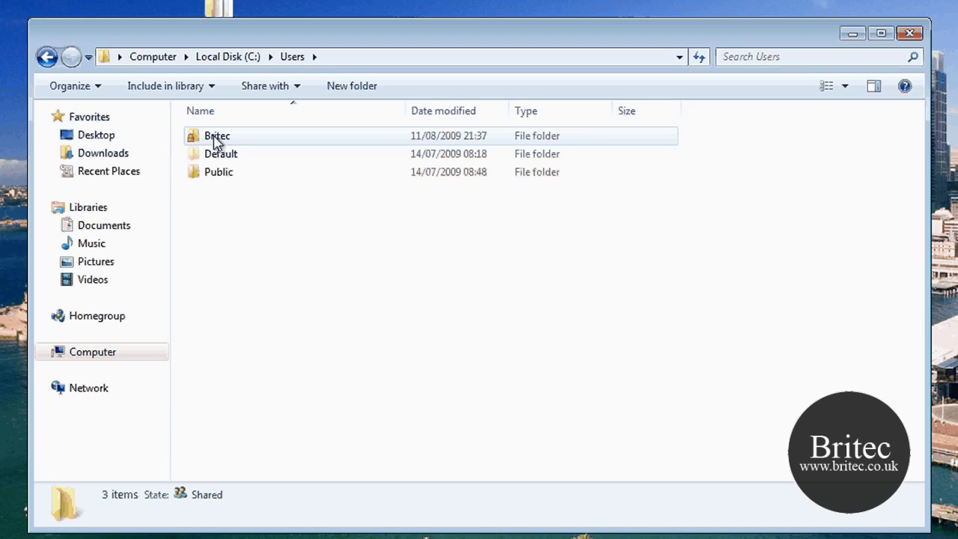
pyautogui.doubleClick(217, 138)
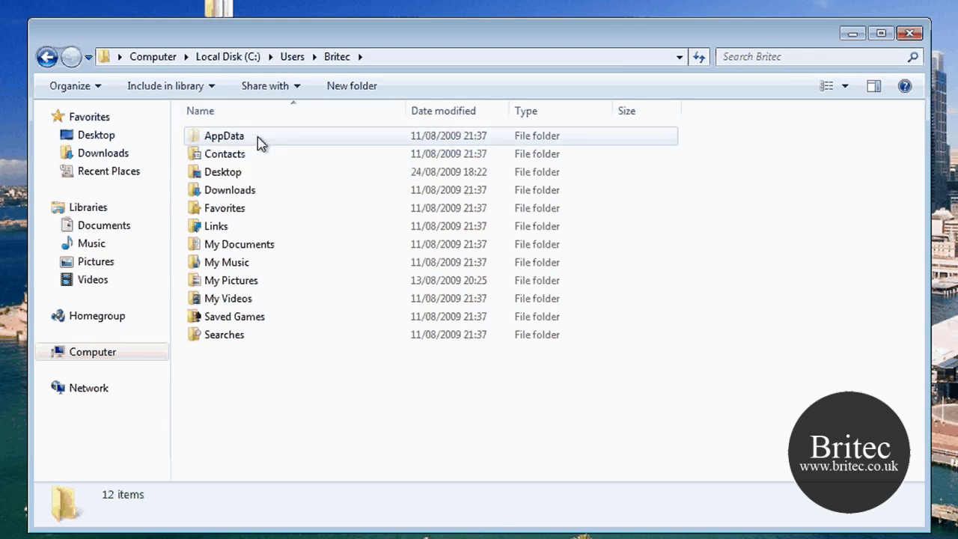
pyautogui.doubleClick(205, 137)
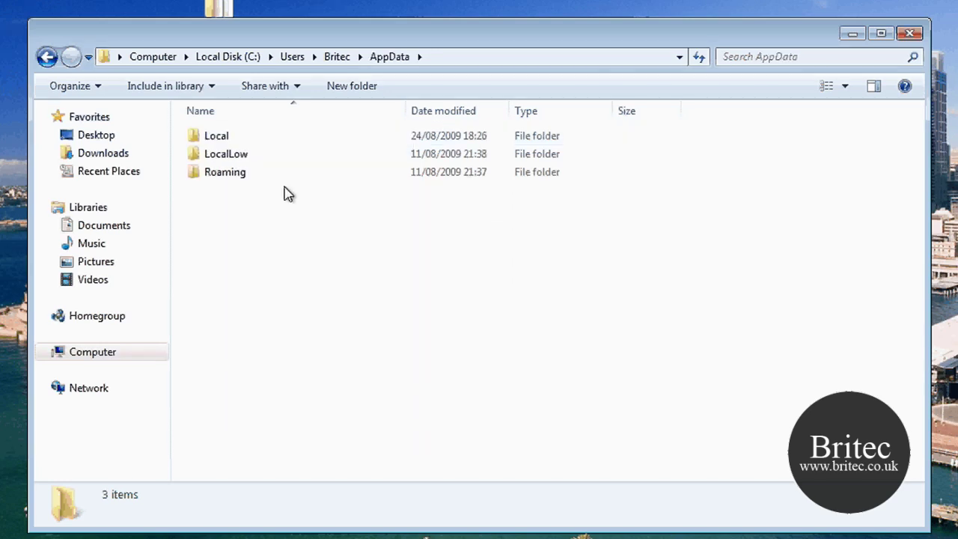
pyautogui.doubleClick(215, 141)
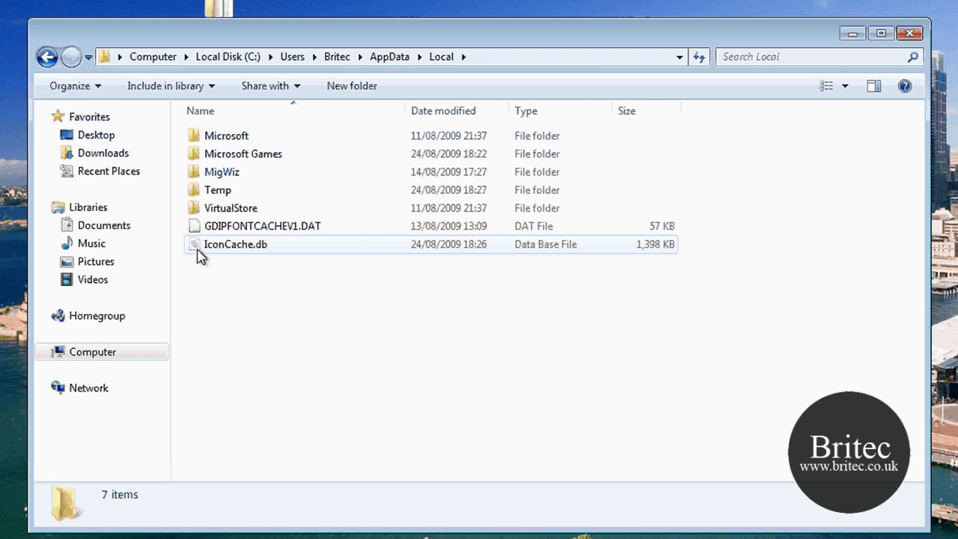
# Delete IconCache.db from the AppData\Local folder and confirm sending it to the Recycle Bin.
pyautogui.moveTo(232, 251)
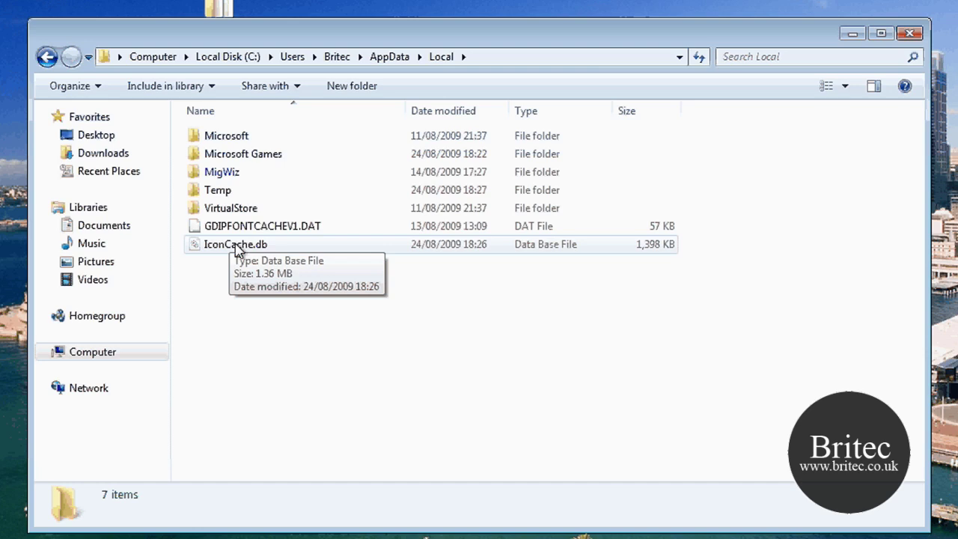
pyautogui.rightClick(237, 247)
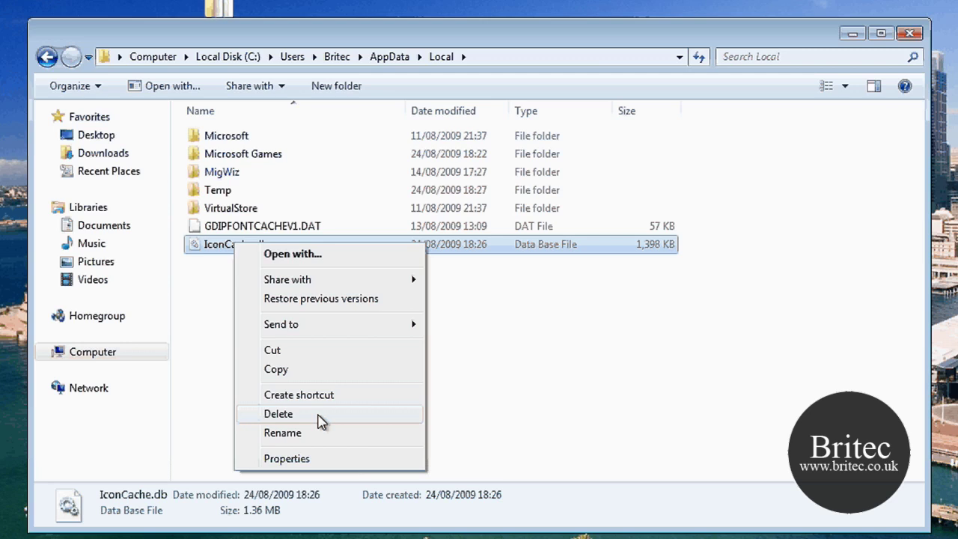
pyautogui.click(320, 417)
pyautogui.click(588, 351)
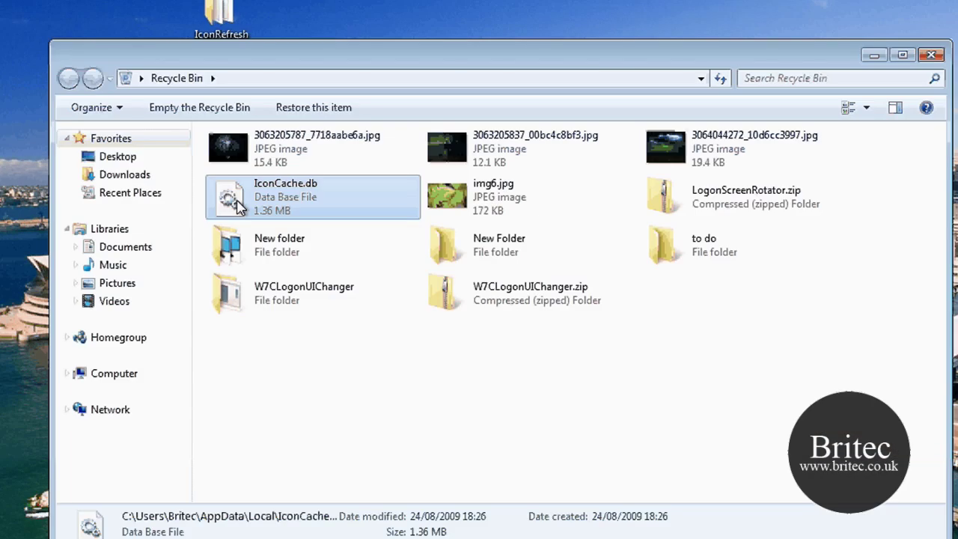
# Restore IconCache.db from the Recycle Bin to its original folder.
pyautogui.rightClick(238, 207)
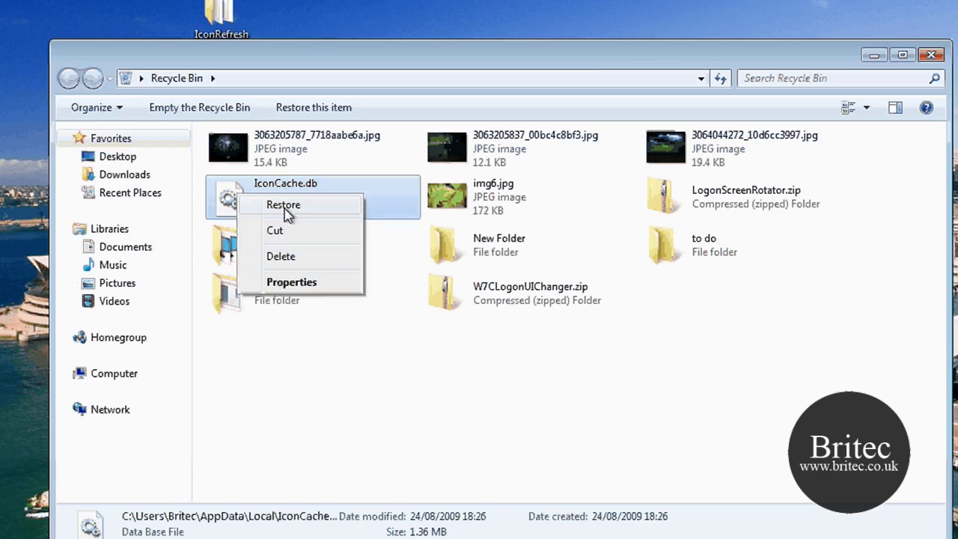
pyautogui.click(283, 205)
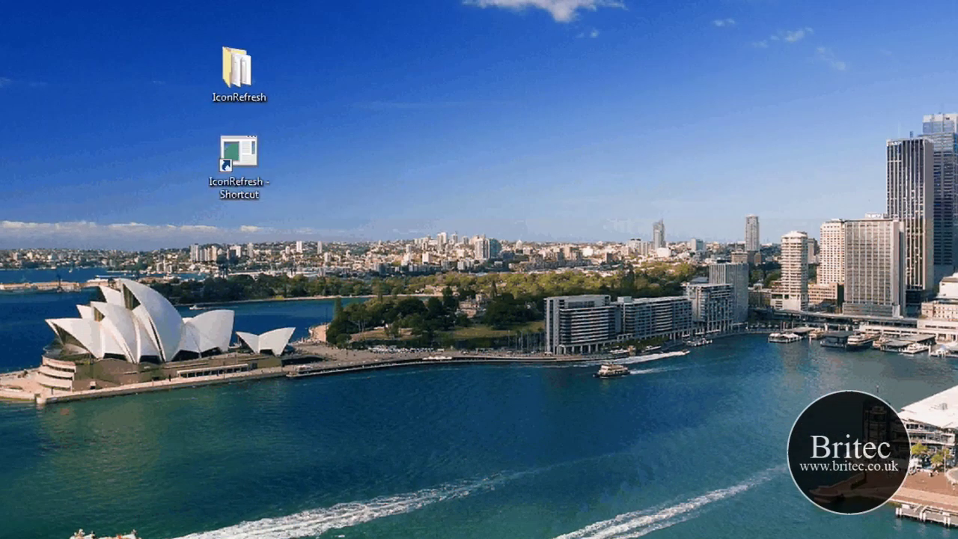
# Run IconRefresh and answer N to clear only the current user's icon cache.
pyautogui.doubleClick(238, 153)
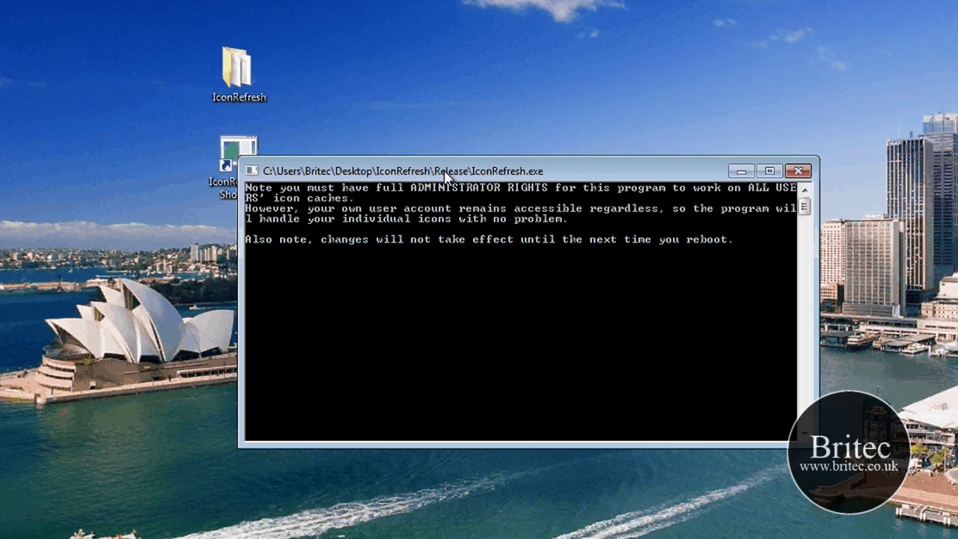
pyautogui.moveTo(446, 174); pyautogui.dragTo(426, 141)
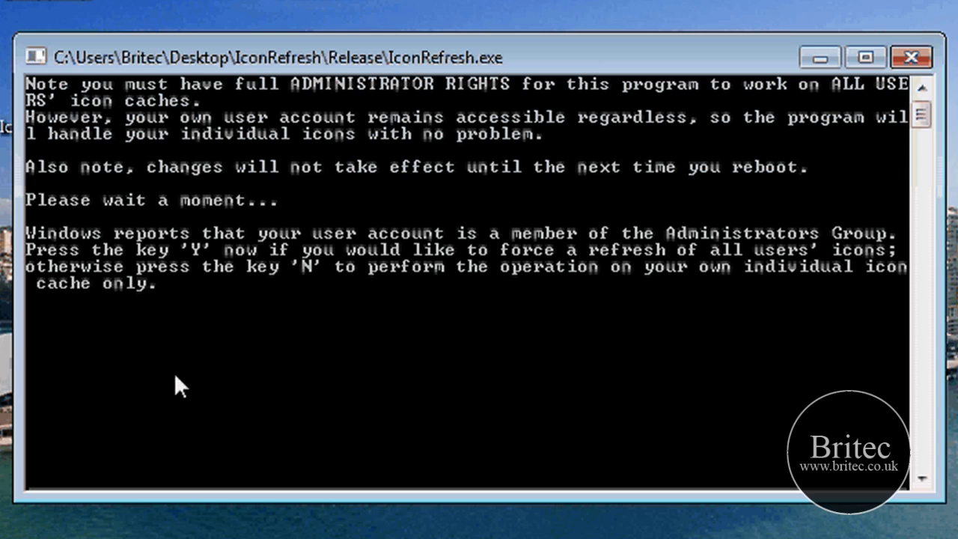
pyautogui.press('n')
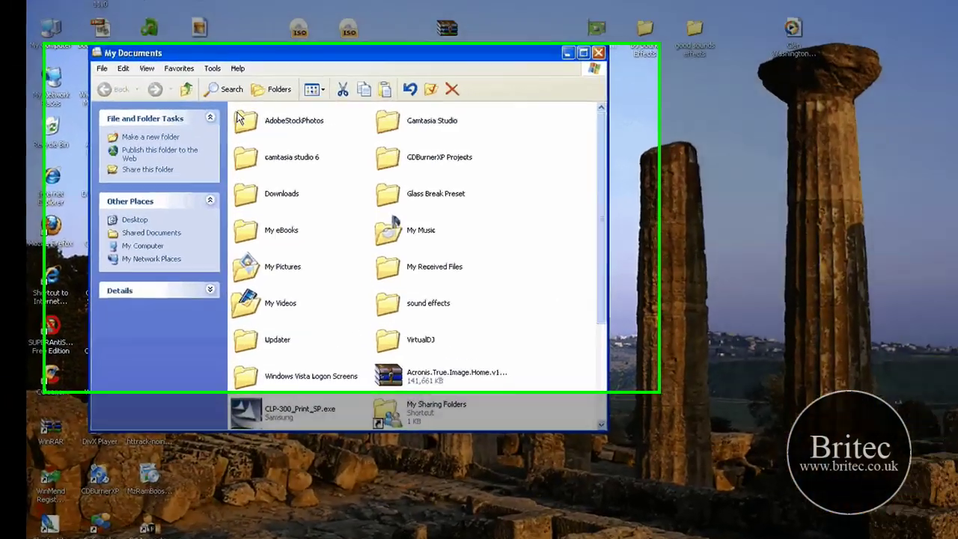
# In XP, bring up Tools > Folder Options' View settings to confirm hidden files and folders are shown.
pyautogui.click(194, 80)
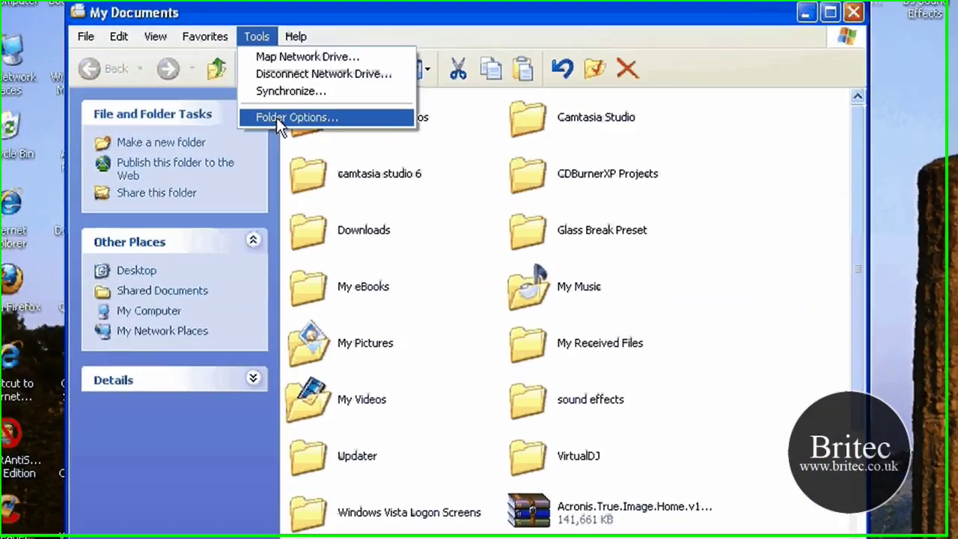
pyautogui.click(279, 117)
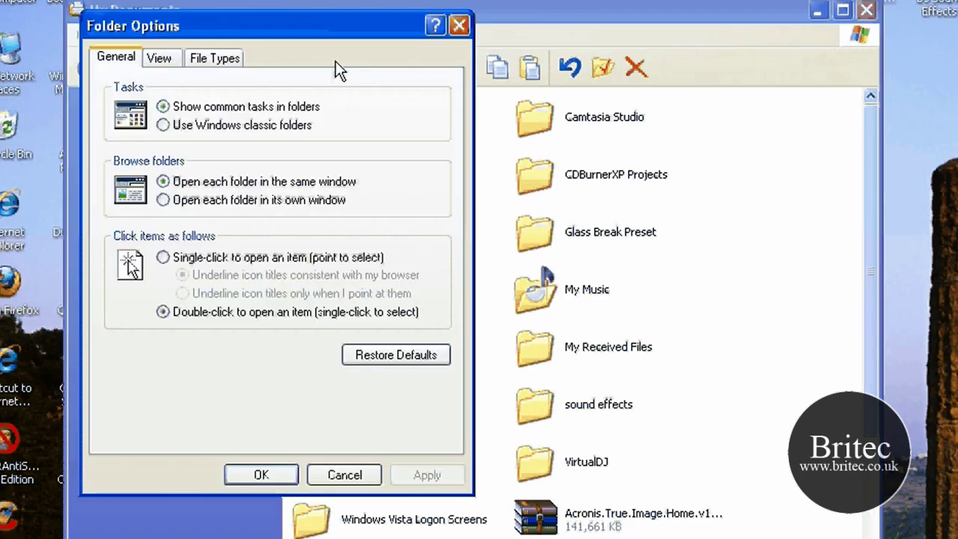
pyautogui.moveTo(301, 15); pyautogui.dragTo(853, 255)
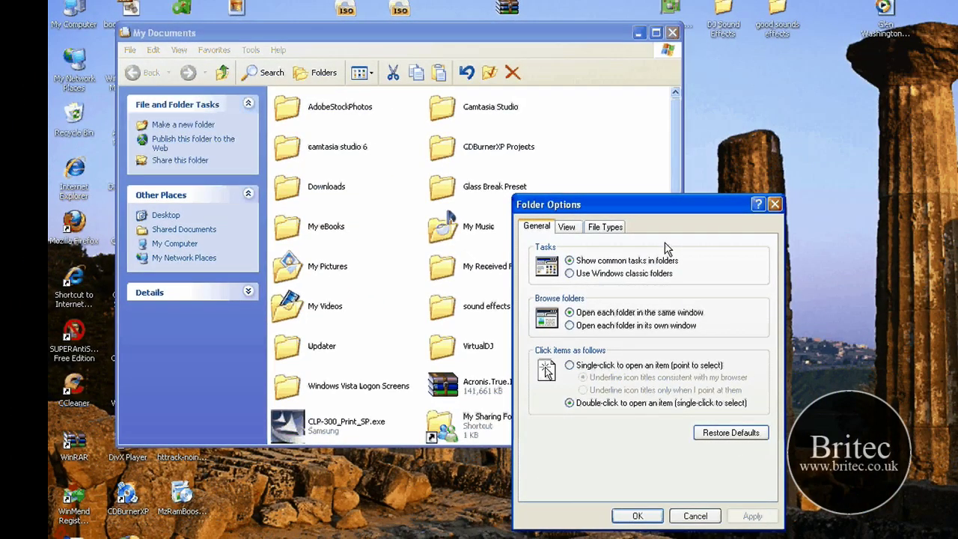
pyautogui.click(774, 203)
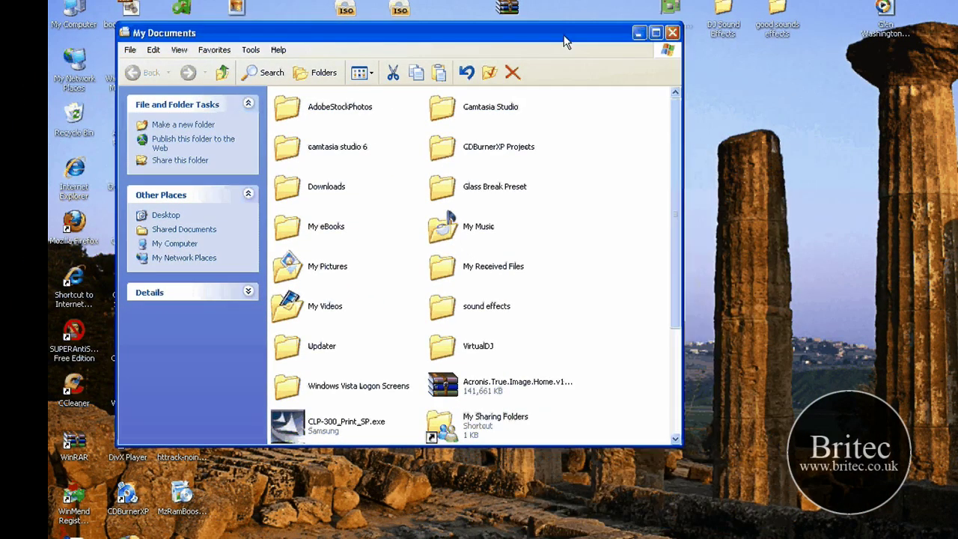
pyautogui.moveTo(565, 42); pyautogui.dragTo(776, 101)
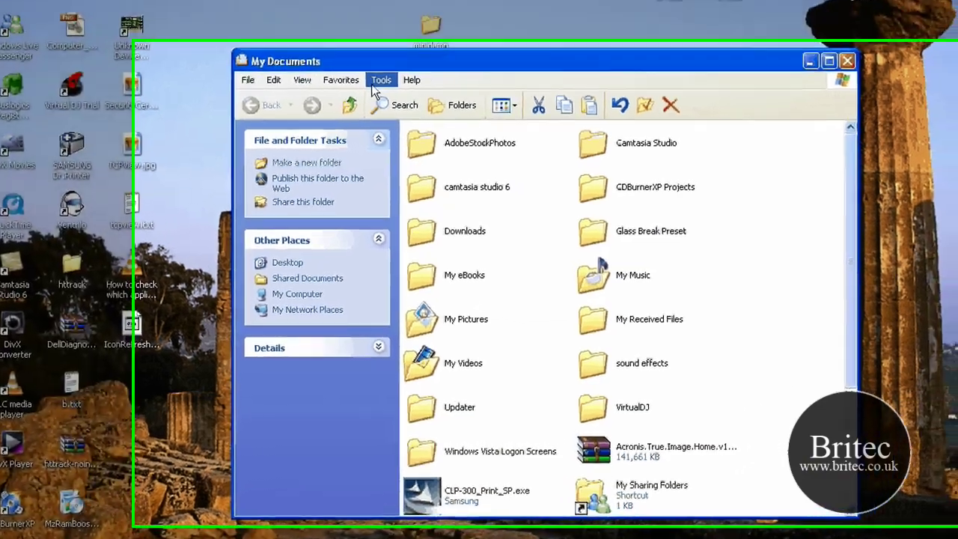
pyautogui.click(462, 110)
pyautogui.click(487, 174)
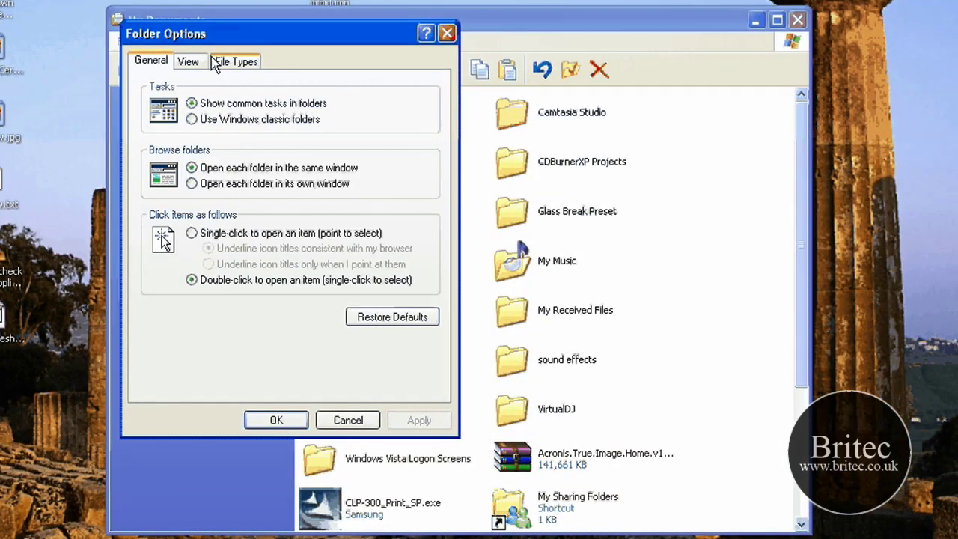
pyautogui.click(188, 62)
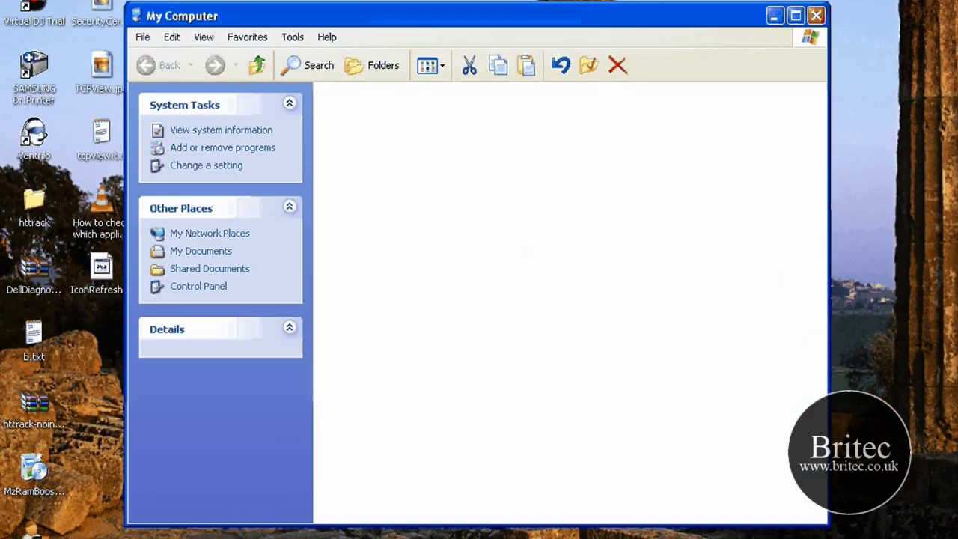
# Browse Local Disk (C:) > Documents and Settings > your profile into the hidden Local Settings folder.
pyautogui.moveTo(391, 20); pyautogui.dragTo(478, 11)
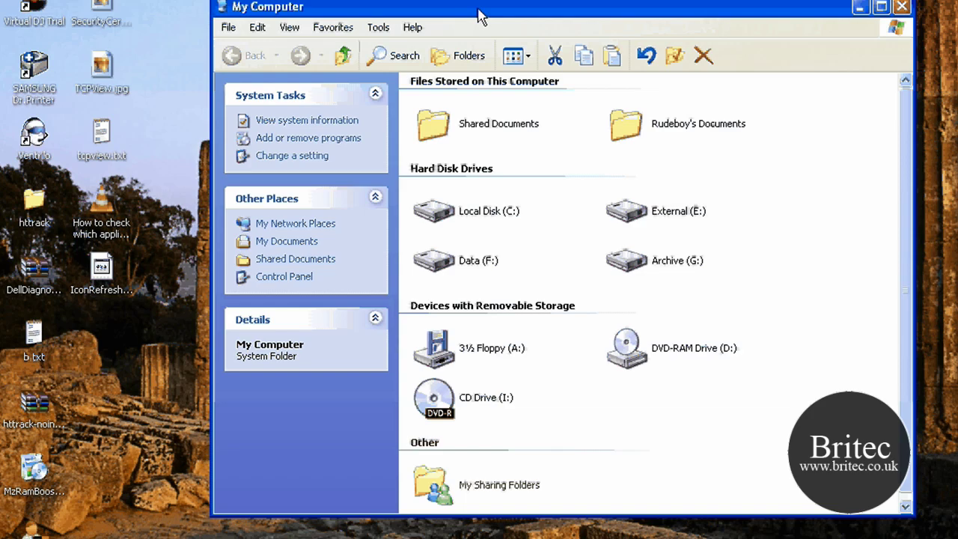
pyautogui.doubleClick(434, 211)
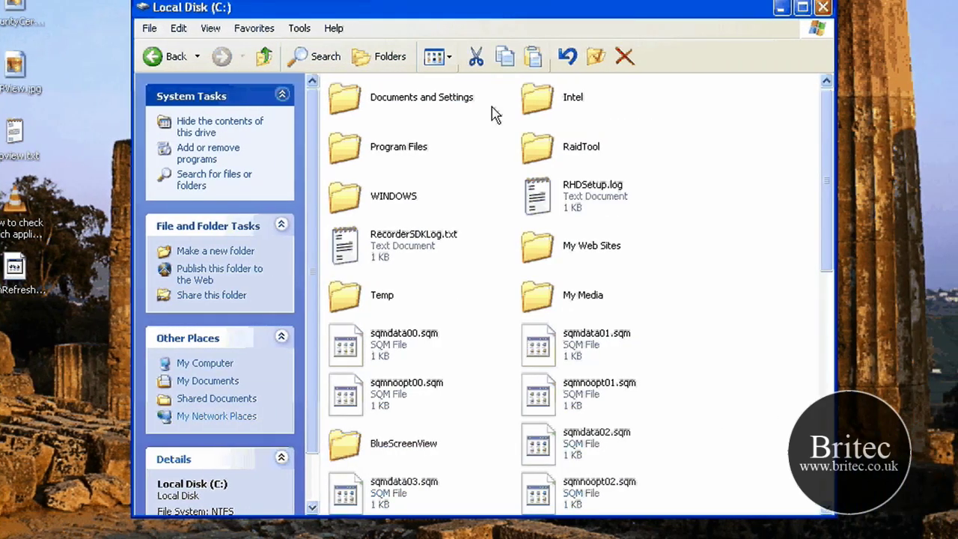
pyautogui.doubleClick(479, 110)
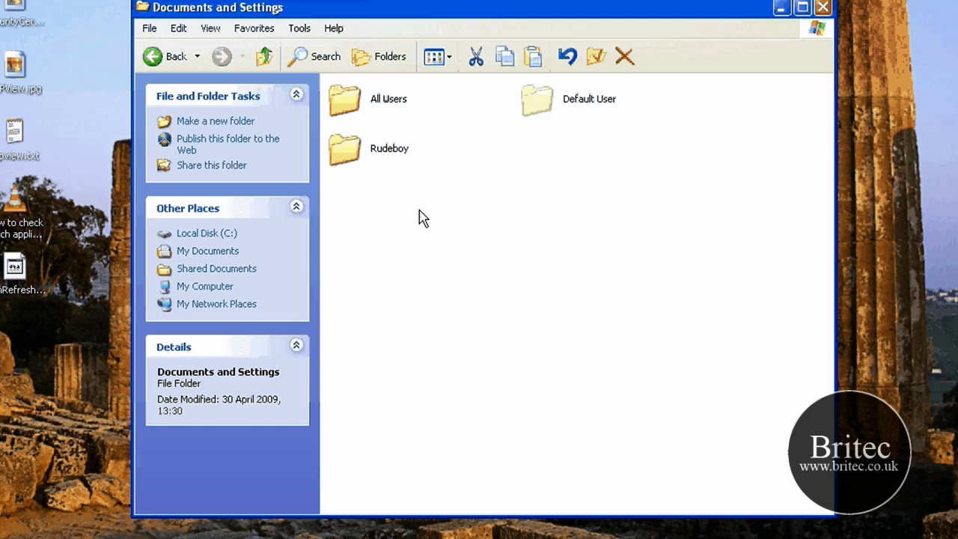
pyautogui.click(379, 158)
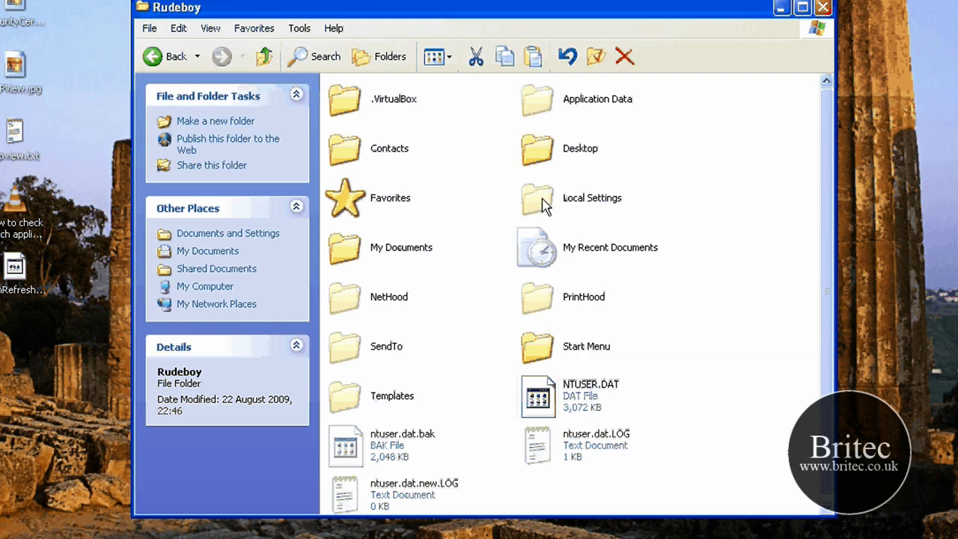
pyautogui.doubleClick(545, 206)
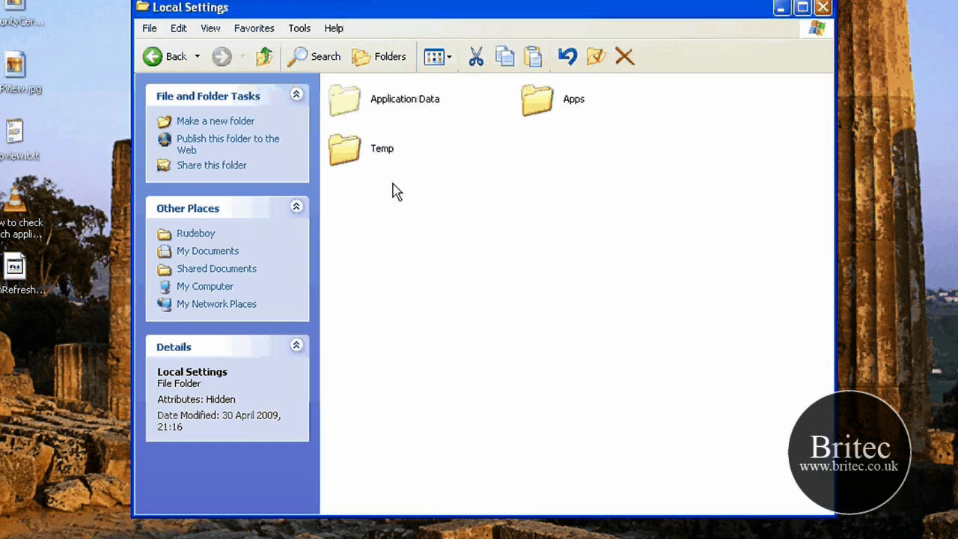
# In Application Data, delete IconCache.db with the Delete key and confirm sending it to the Recycle Bin.
pyautogui.doubleClick(386, 107)
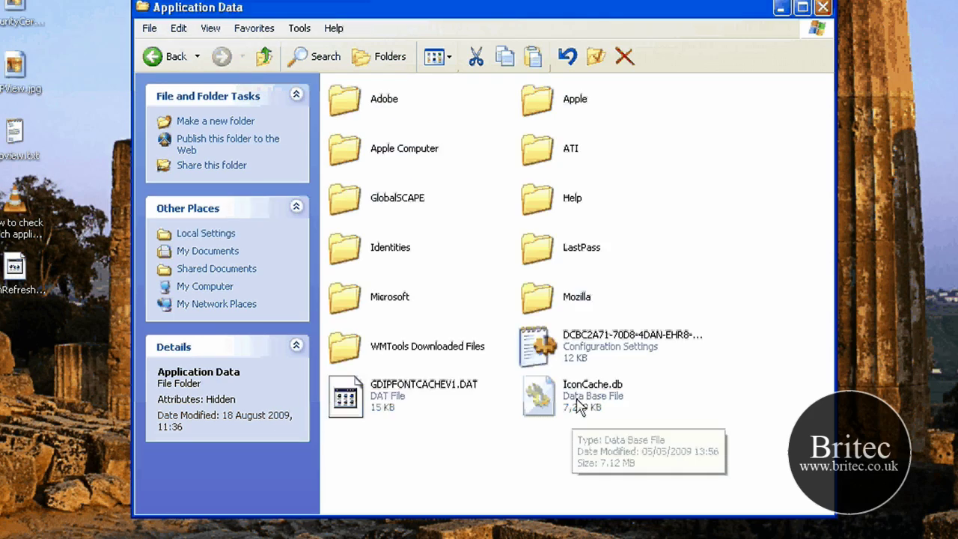
pyautogui.click(592, 400)
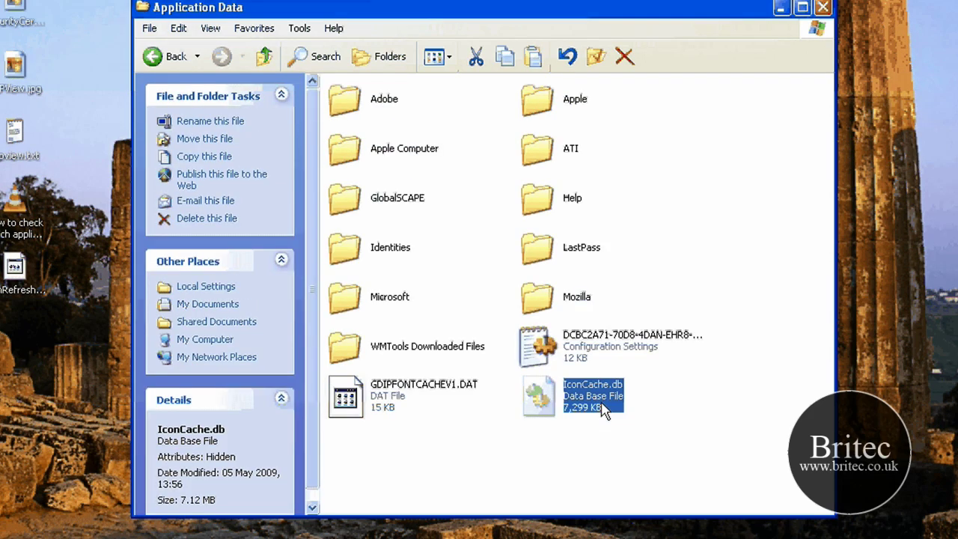
pyautogui.rightClick(588, 404)
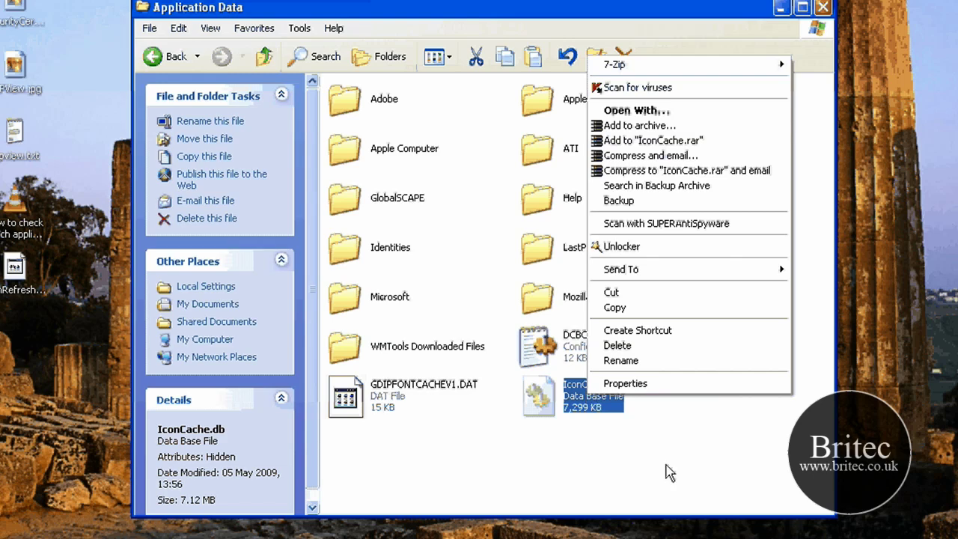
pyautogui.click(572, 397)
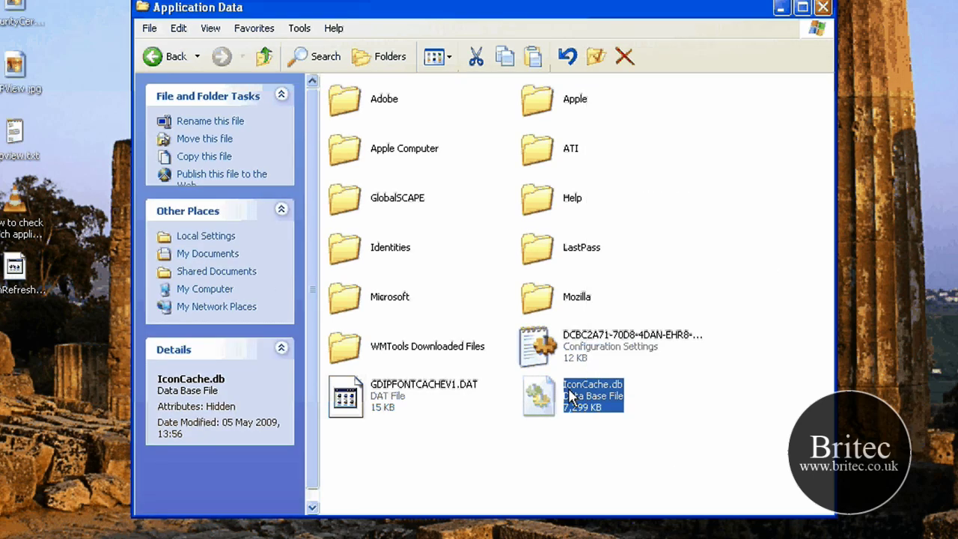
pyautogui.press('Delete')
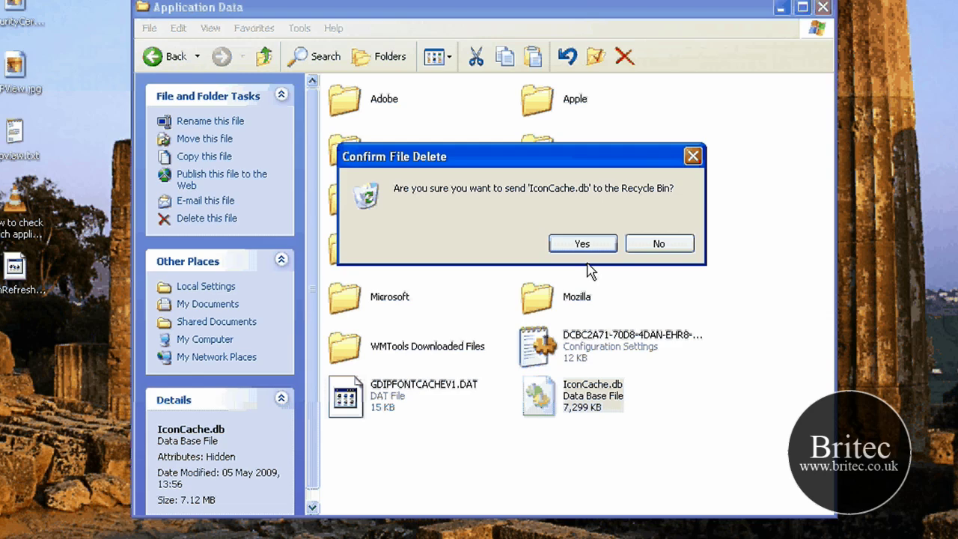
pyautogui.click(583, 244)
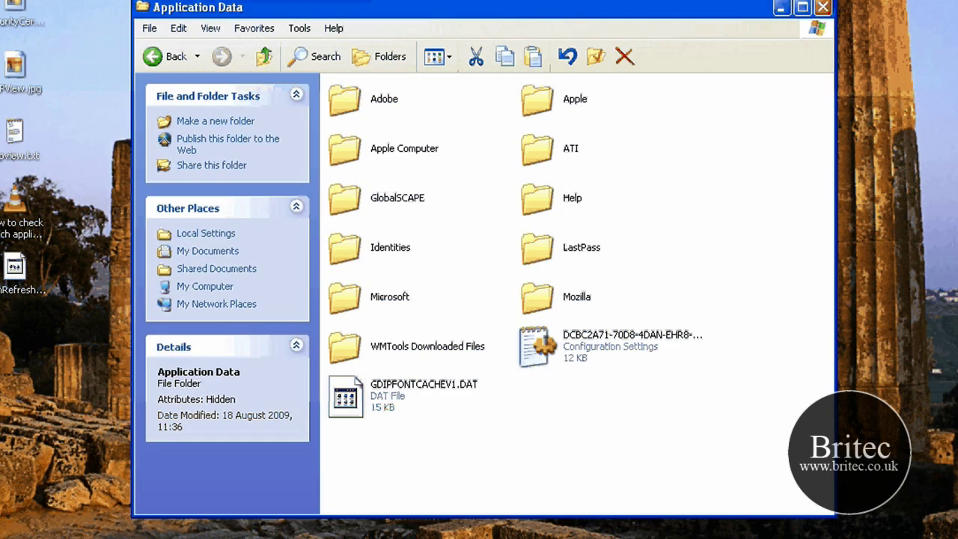